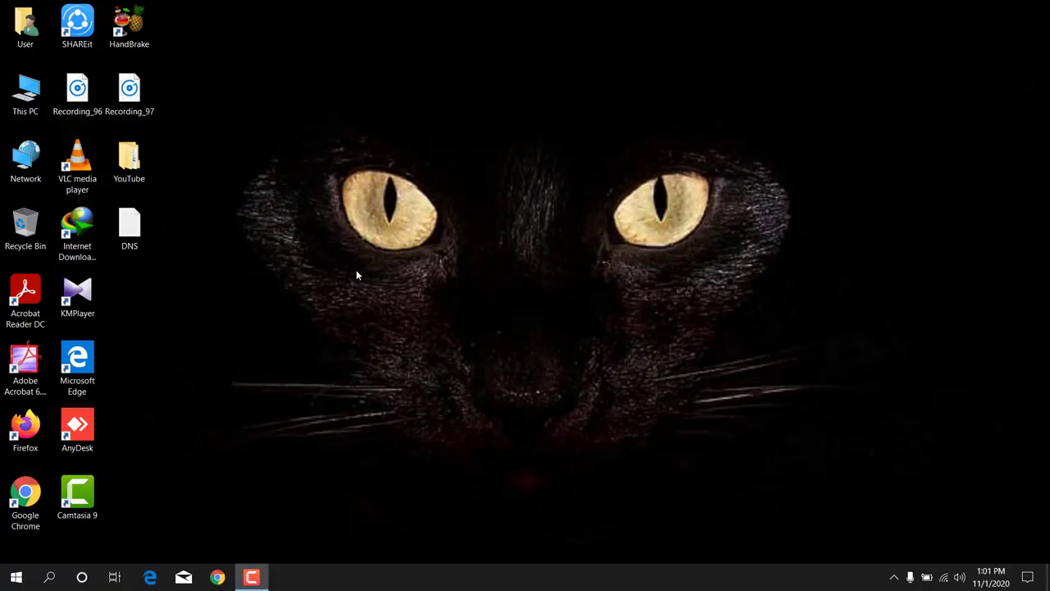
- Launch Chrome and clear all browsing history, cookies and cached files for All time
left_click(217, 574)
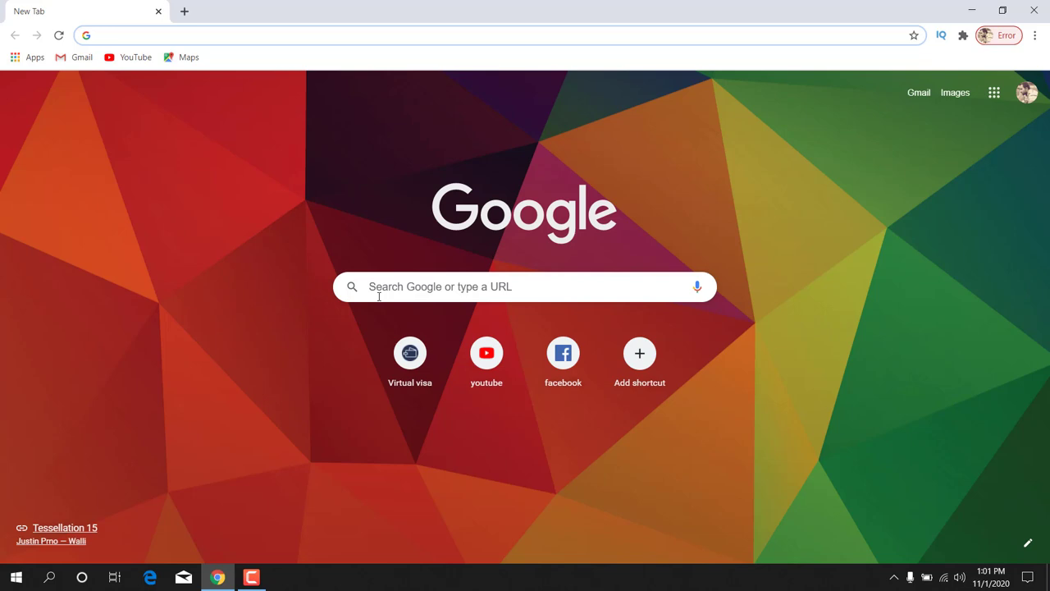
key("ctrl+shift+Delete")
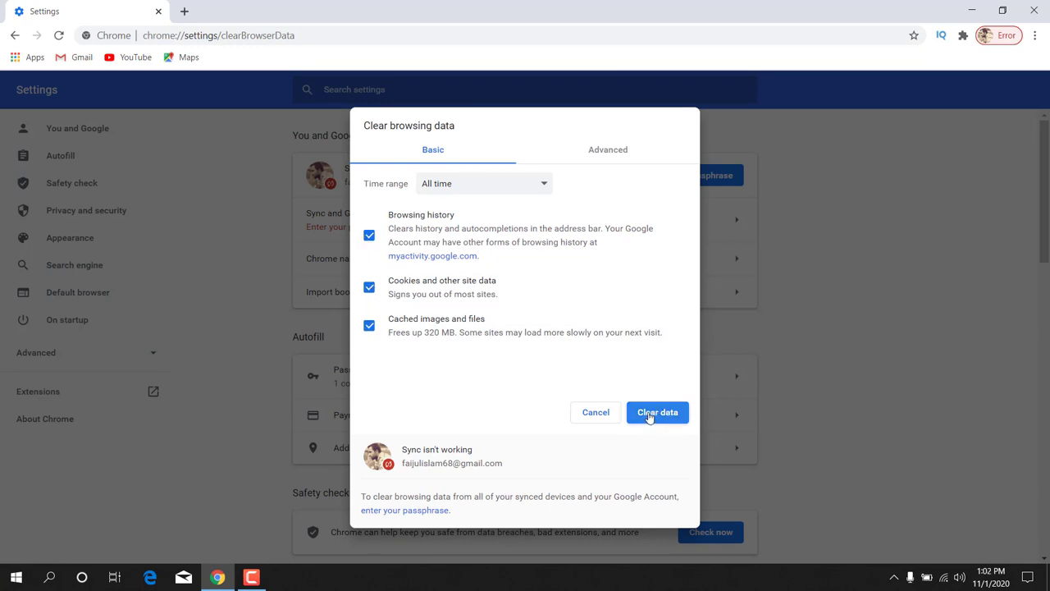
left_click(580, 416)
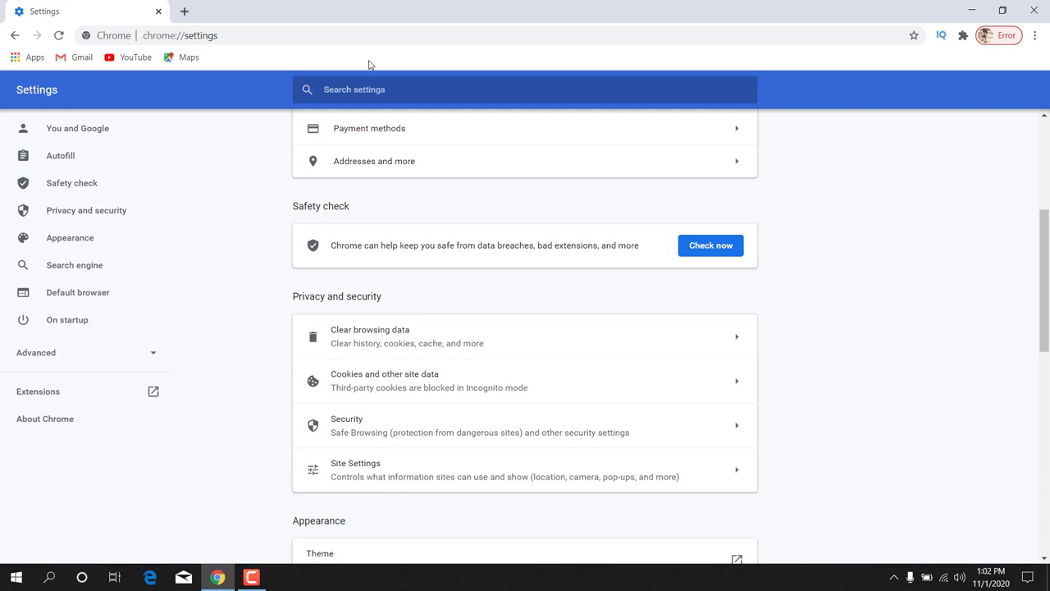
- Load whoer.net in a new tab and highlight the current Bangladesh IP address
left_click(184, 11)
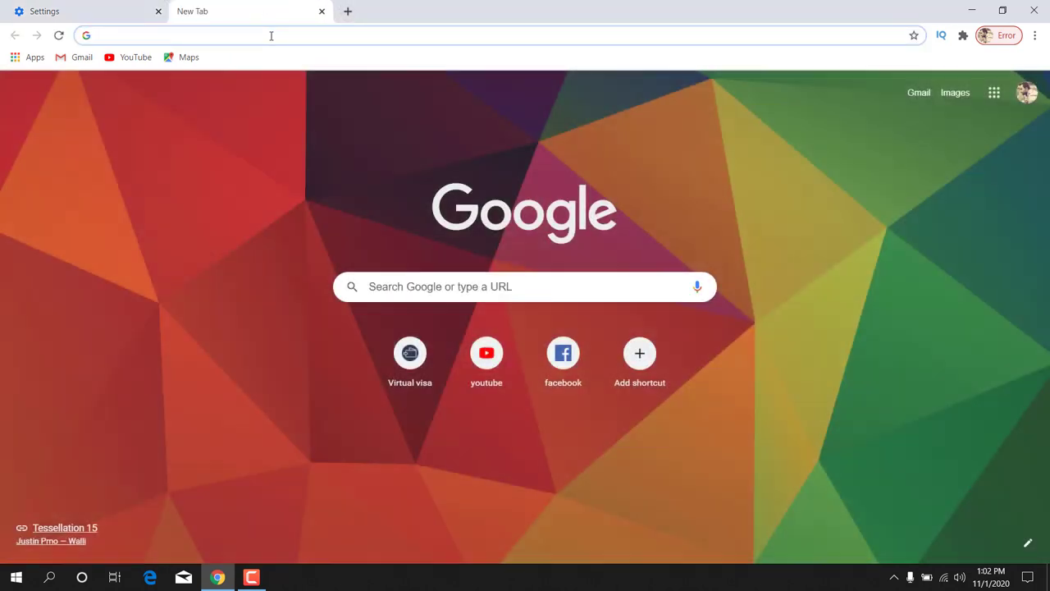
type("who")
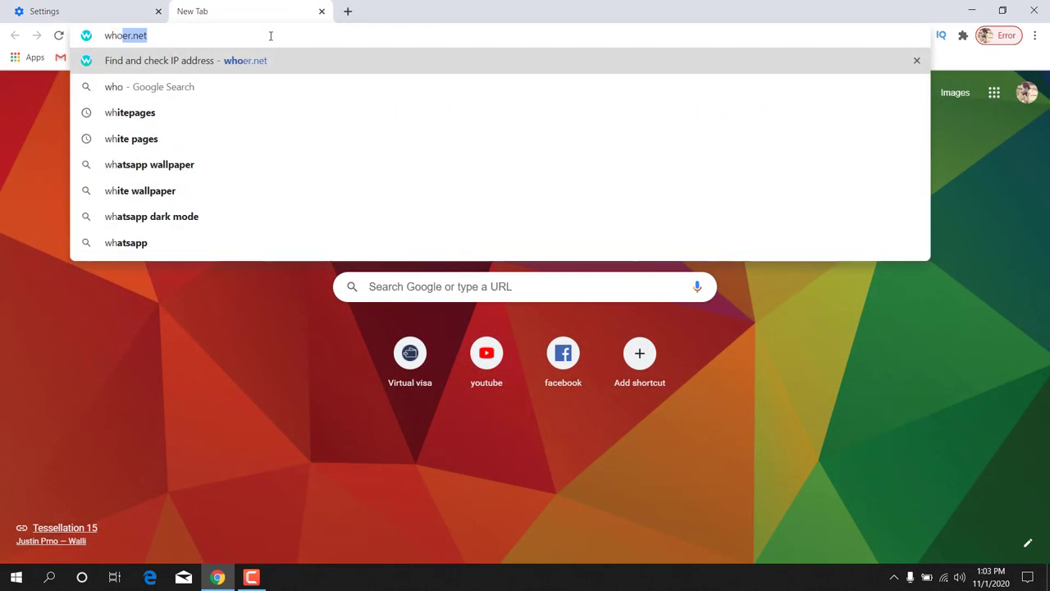
type("er.net")
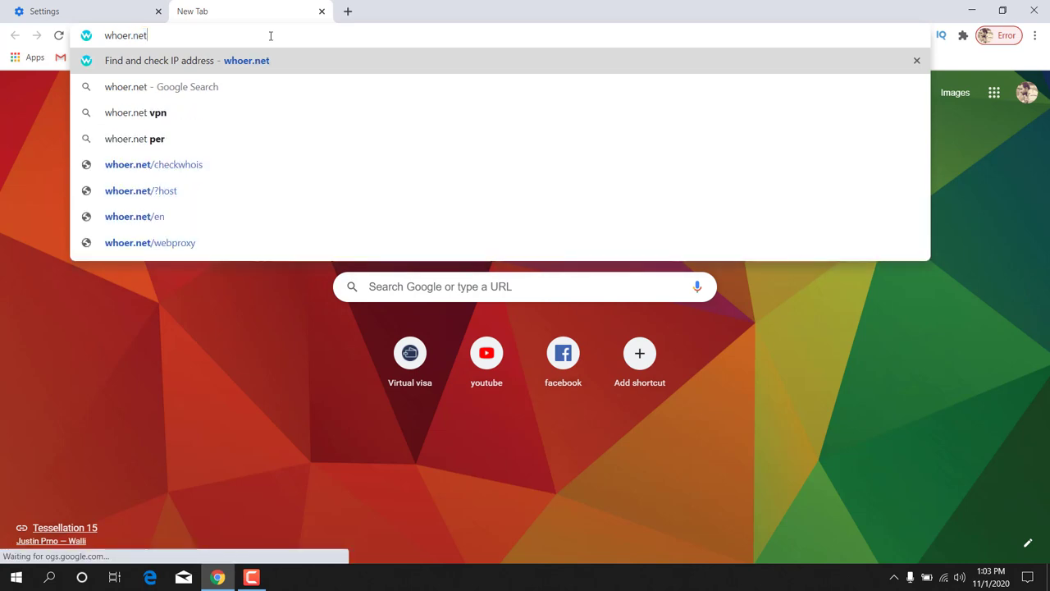
key("Return")
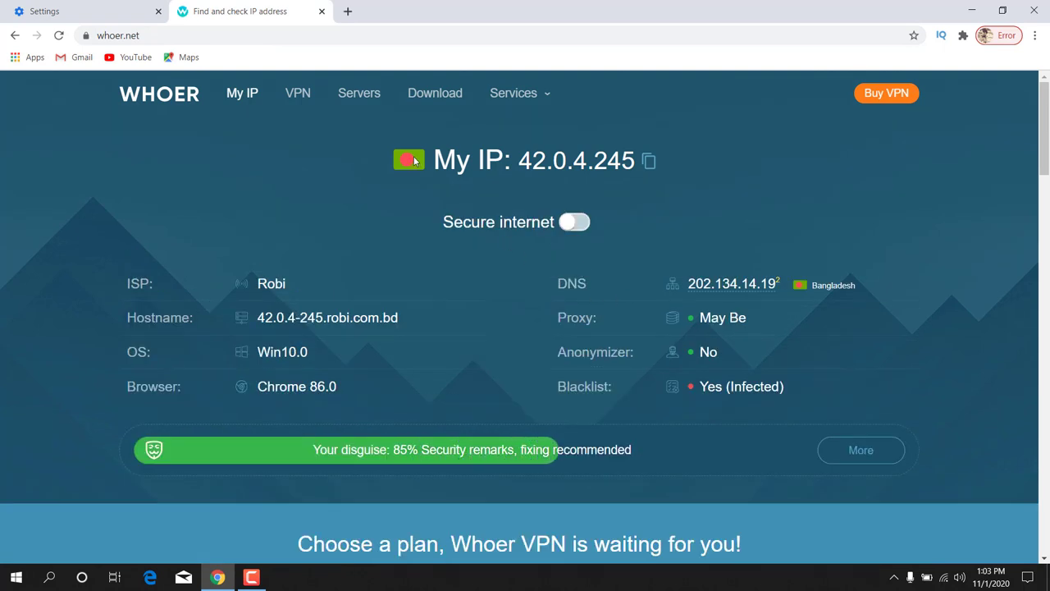
left_click_drag(426, 161, 622, 164)
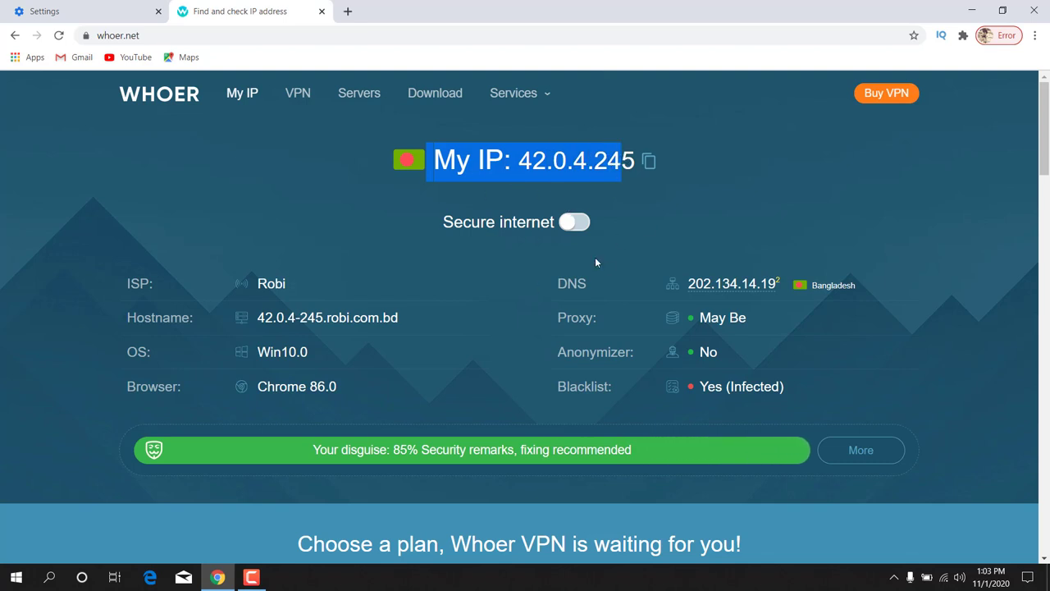
- Switch the Proxy SwitchyOmega extension to the proxy profile
left_click(963, 35)
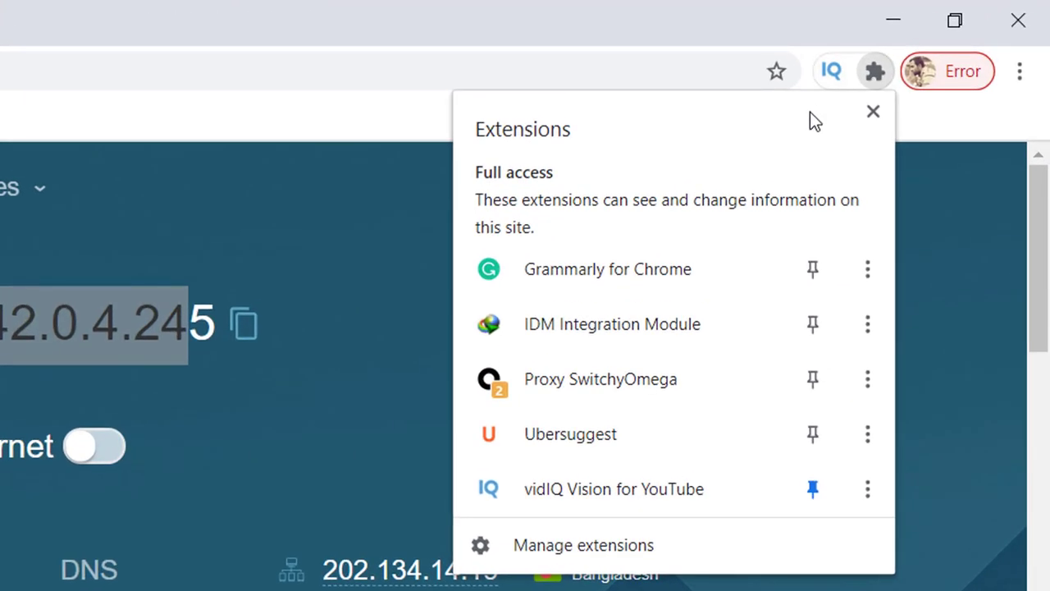
left_click(683, 337)
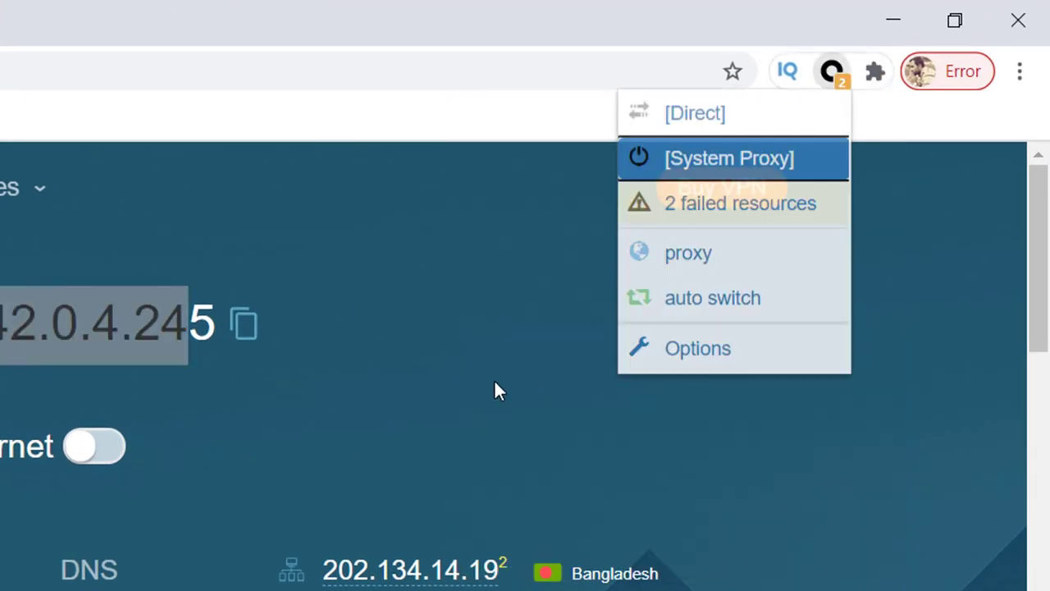
left_click(681, 254)
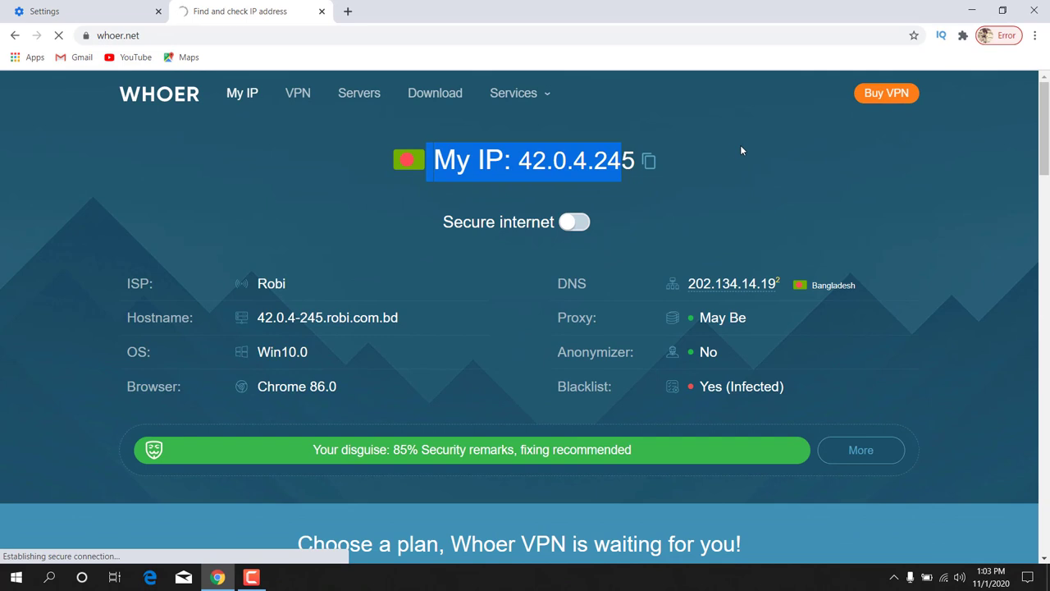
- Reload whoer.net to confirm the US IP 162.248.43.162, then open a new tab
left_click(58, 35)
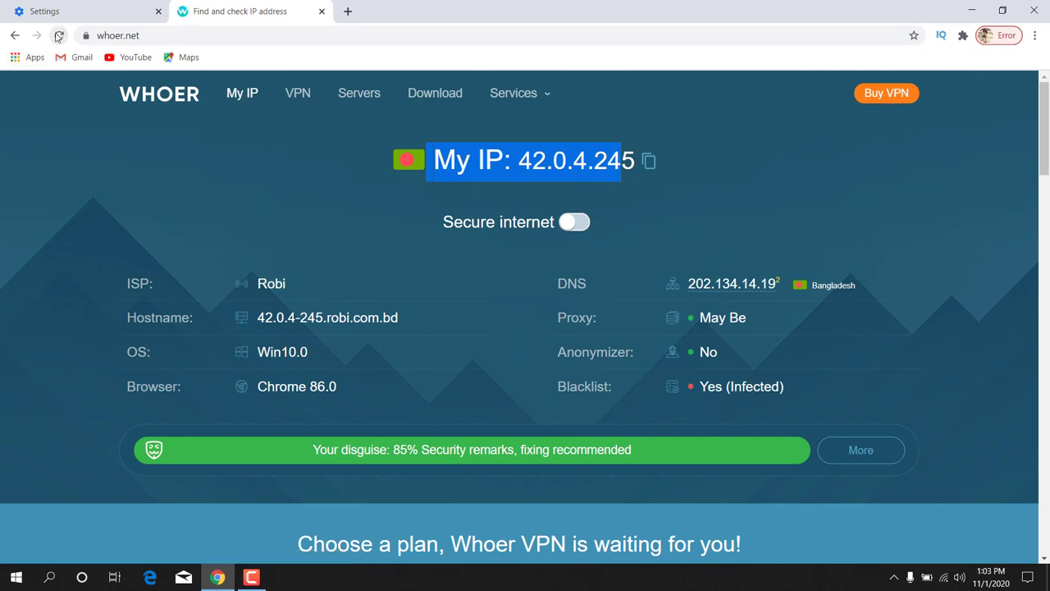
left_click(59, 35)
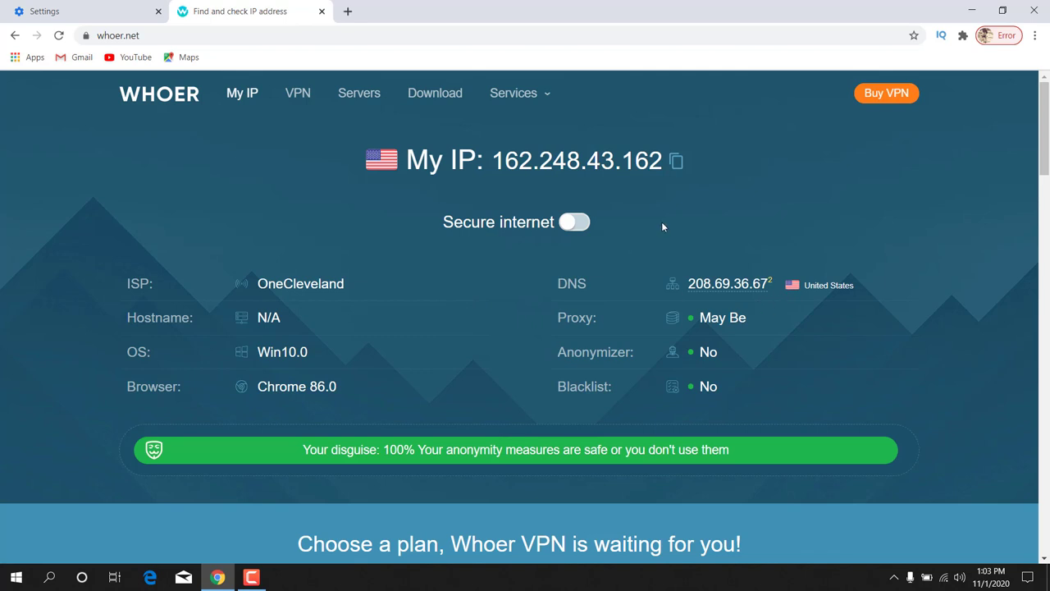
left_click_drag(407, 160, 663, 162)
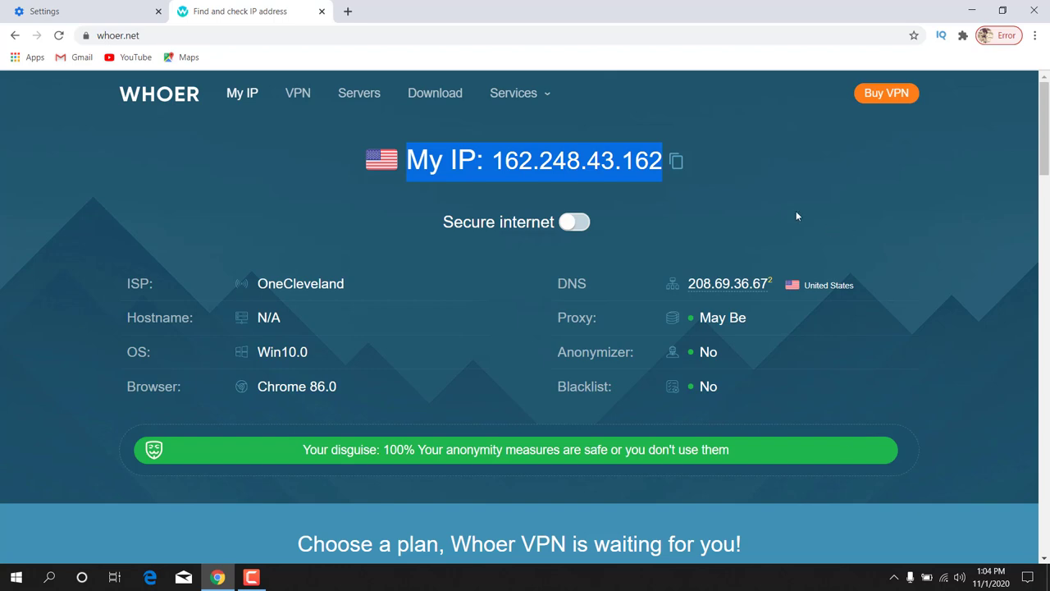
left_click(348, 10)
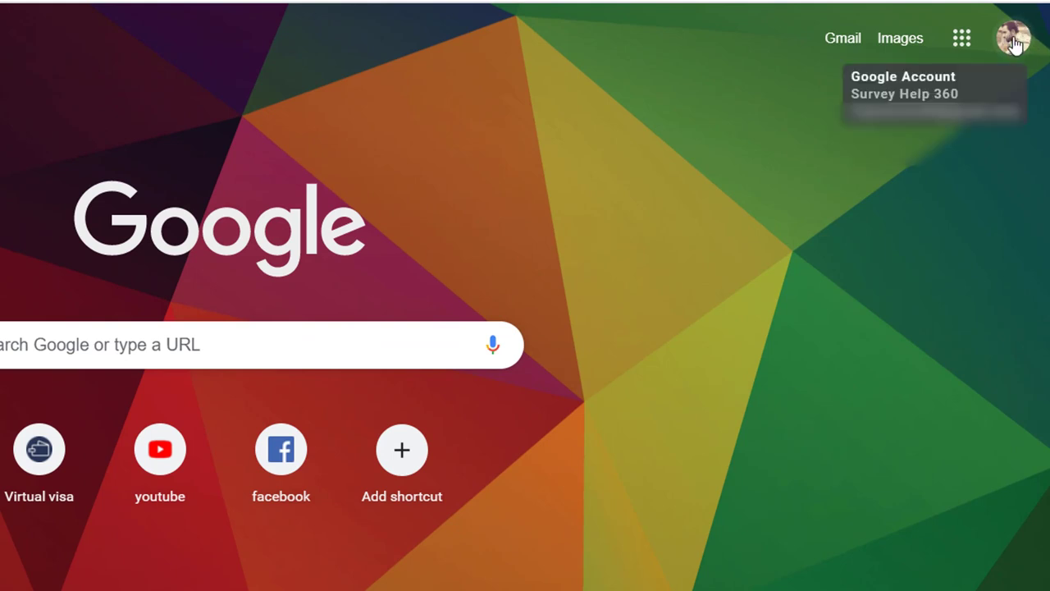
- From the account switcher, add another account and choose Create account For myself
left_click(1015, 43)
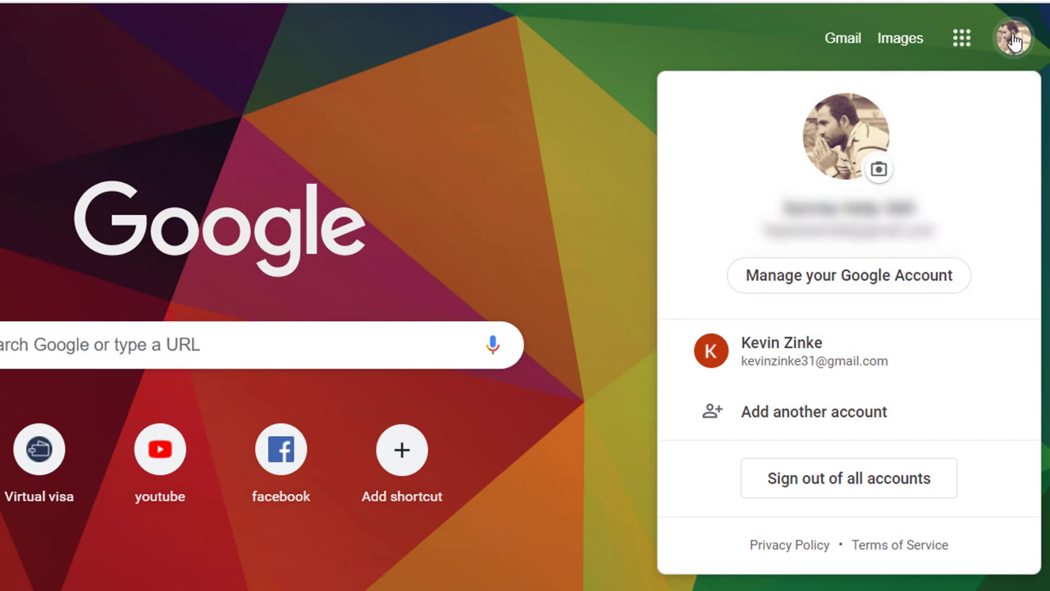
left_click(834, 425)
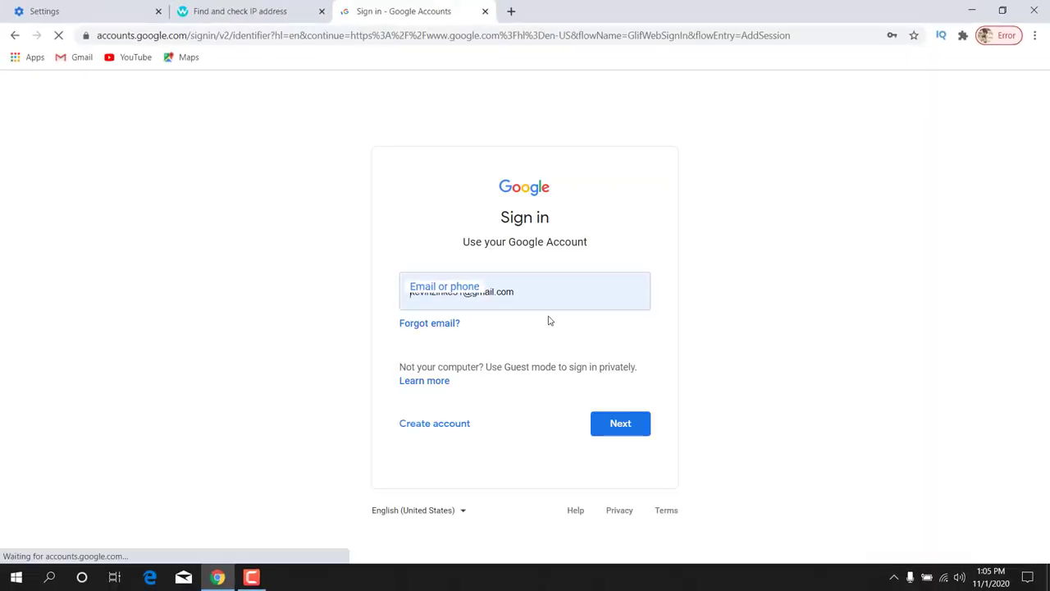
left_click(439, 429)
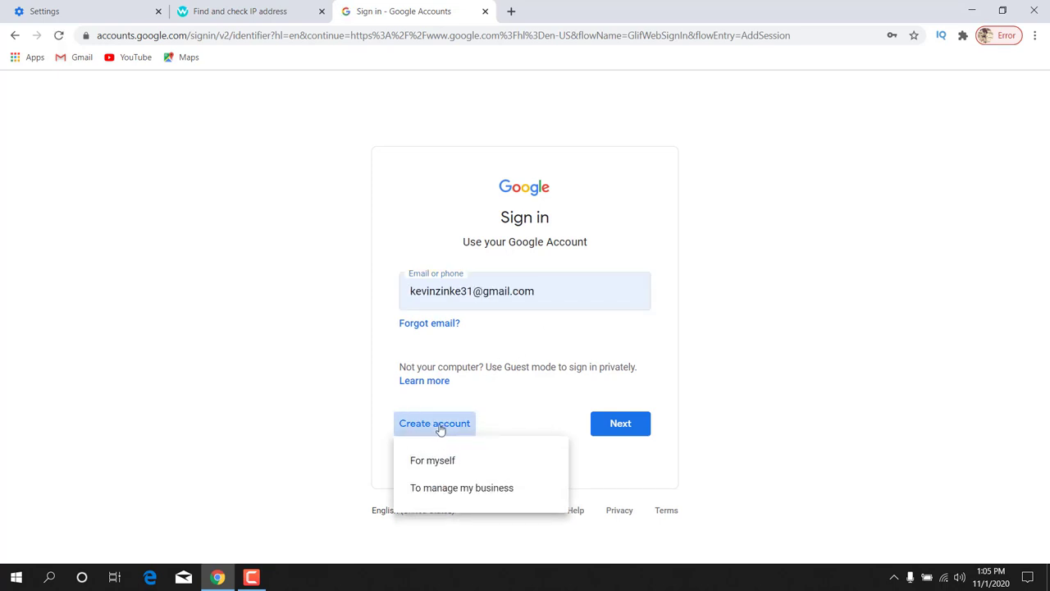
left_click(433, 461)
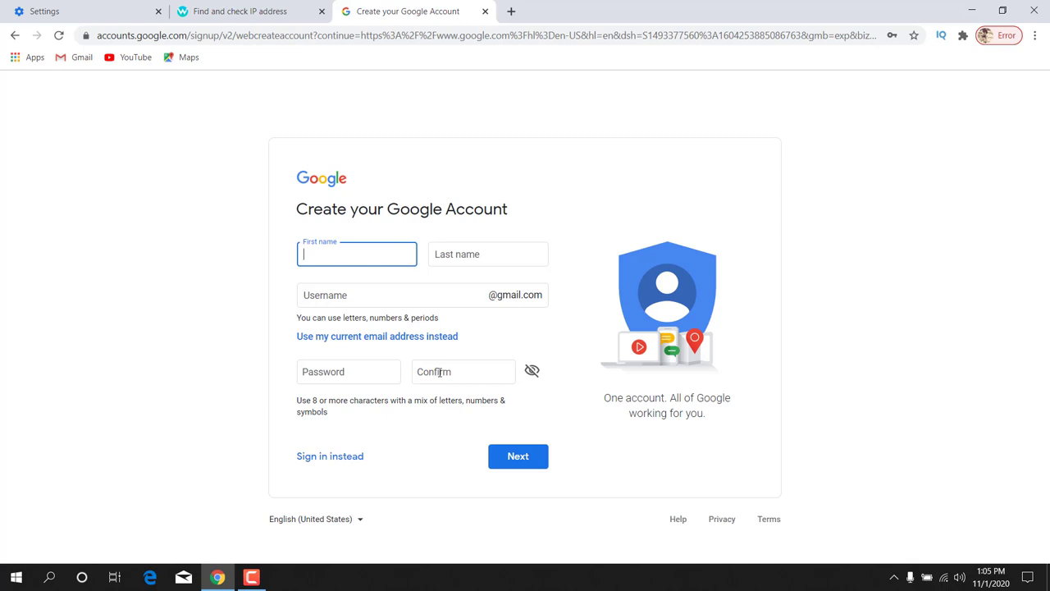
- Enter the account holder's first and last name and pick the first suggested username
type("s")
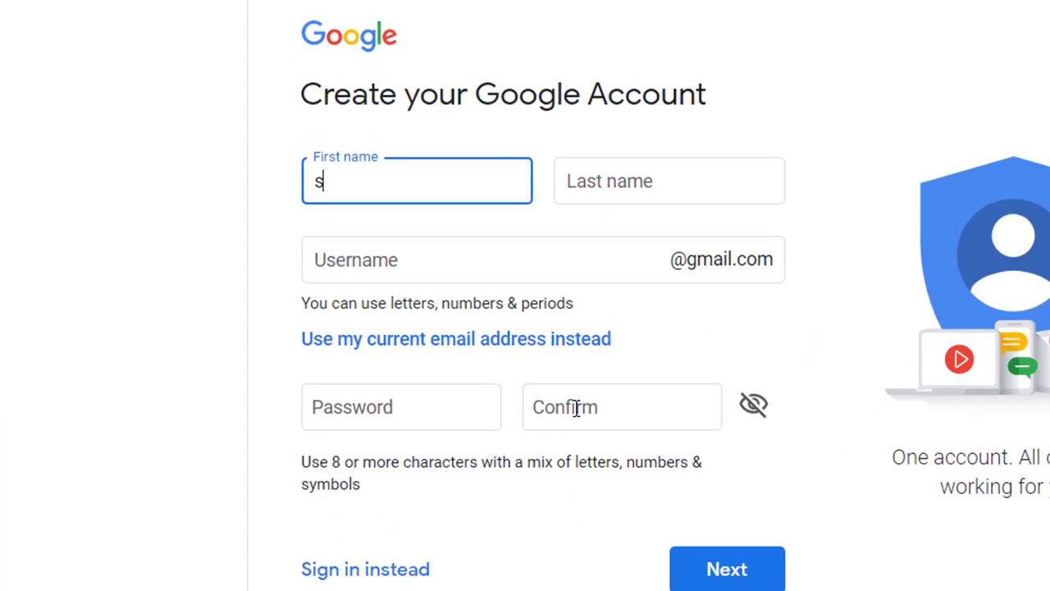
key("BackSpace")
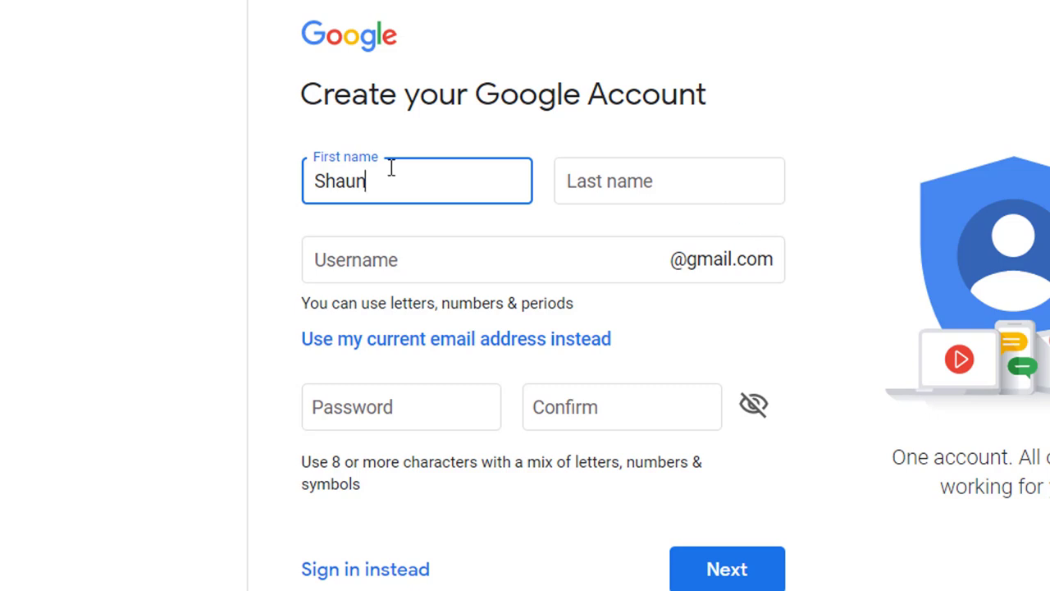
left_click_drag(316, 175, 368, 180)
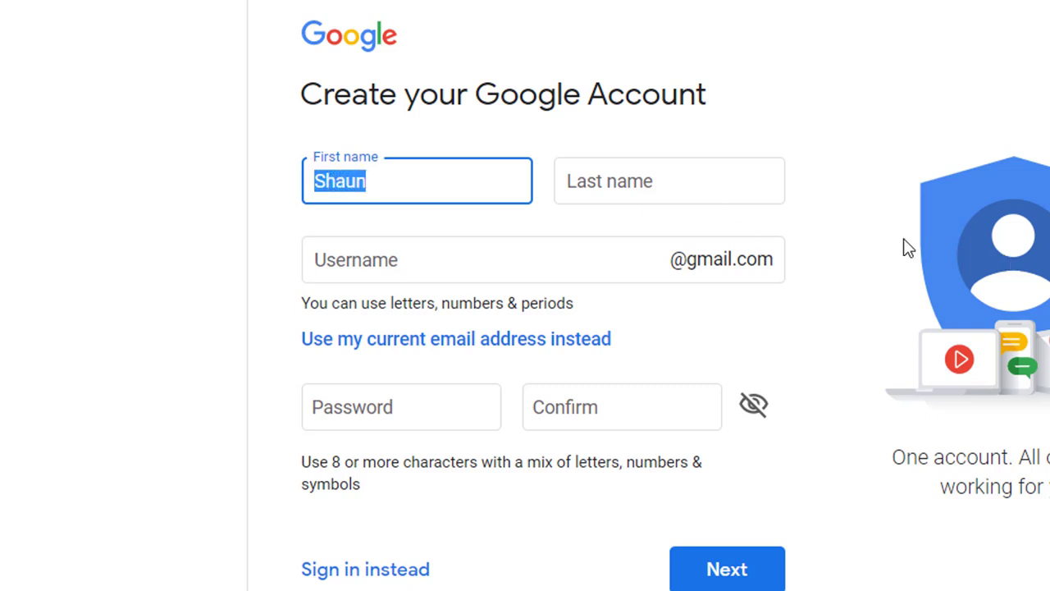
left_click(675, 183)
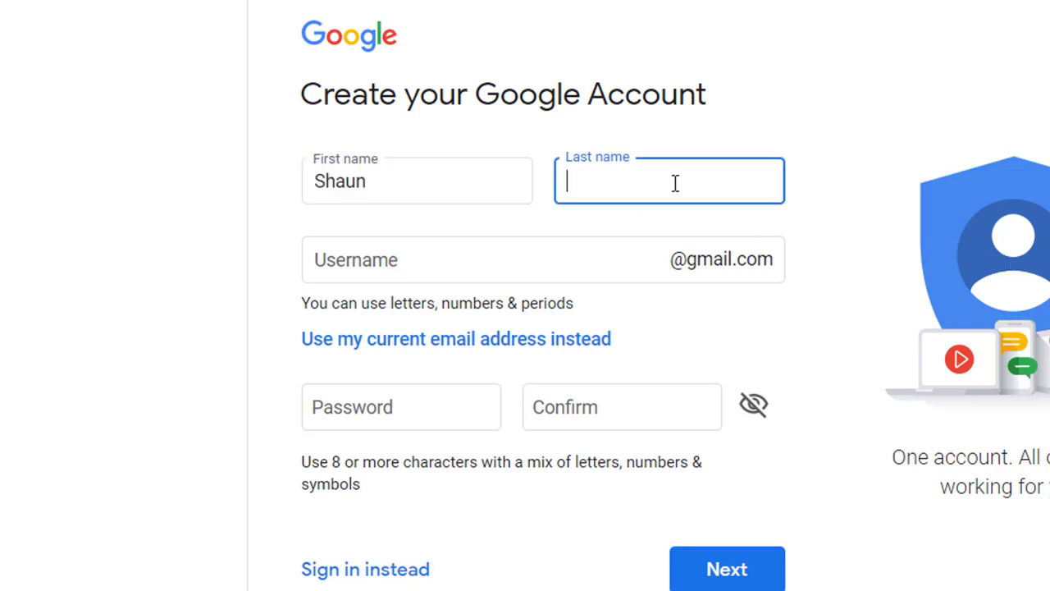
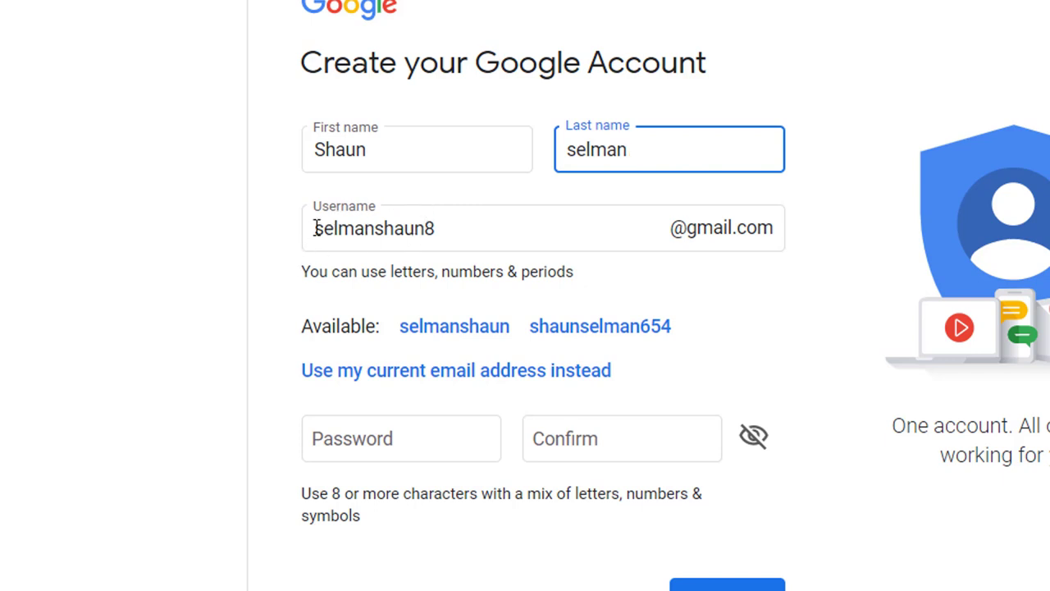
left_click_drag(316, 228, 443, 230)
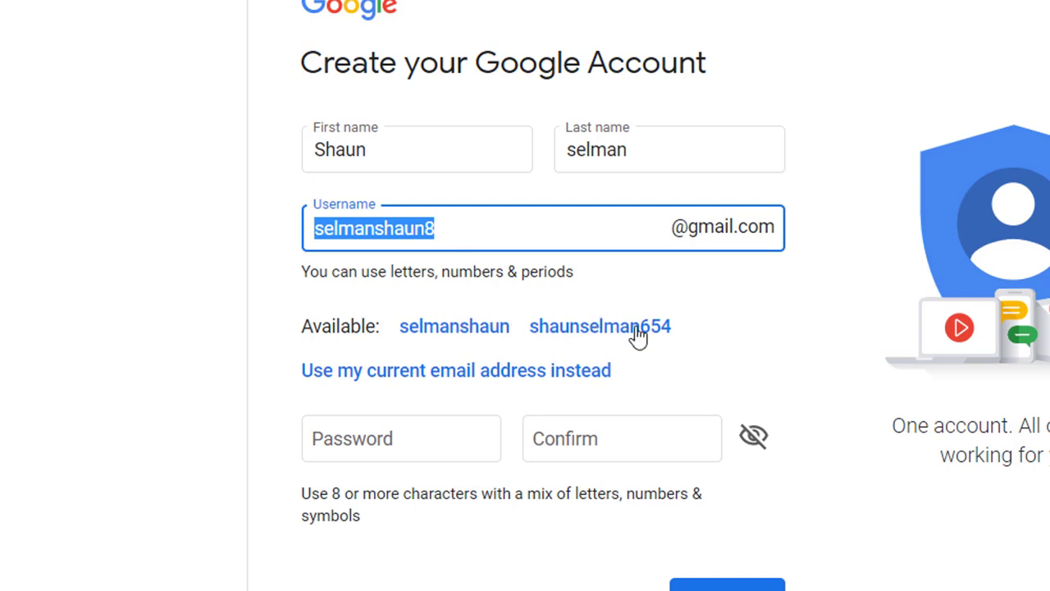
left_click(468, 332)
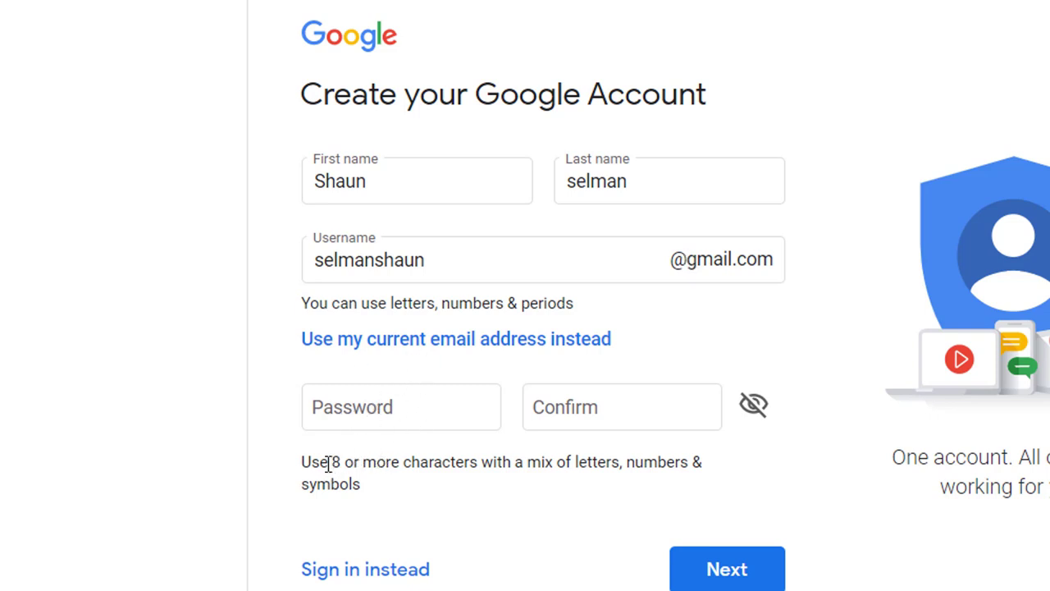
- Enter the new password, confirm it, and submit the sign-up page
left_click_drag(330, 462, 404, 462)
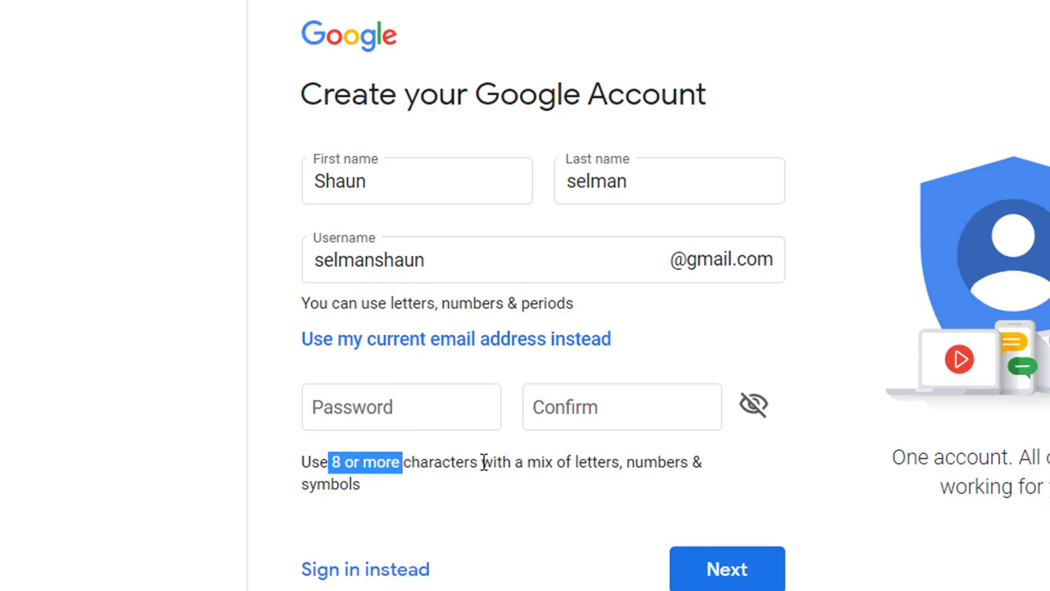
left_click_drag(527, 462, 703, 460)
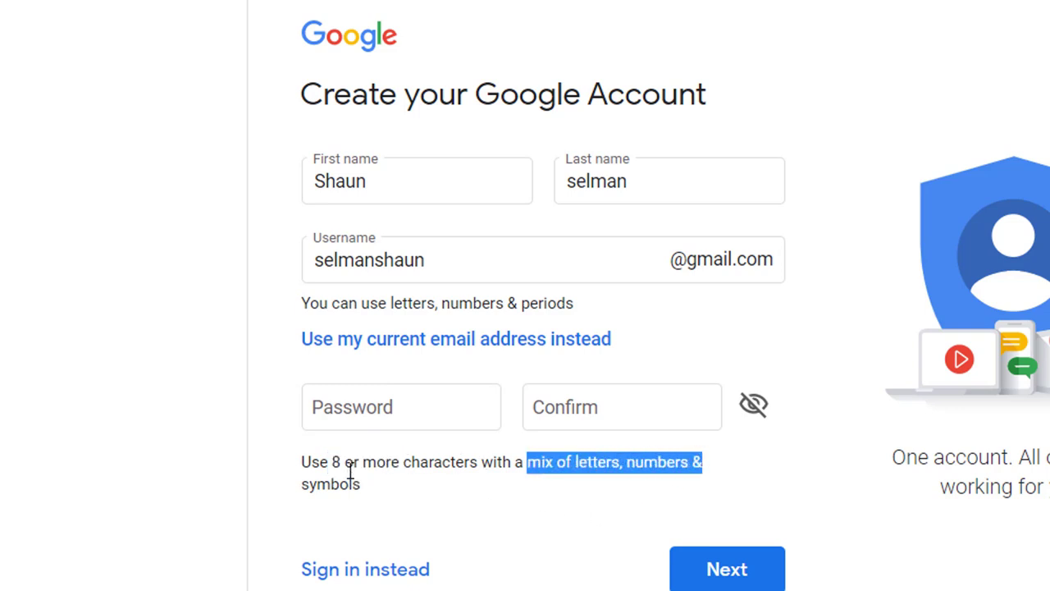
left_click(407, 415)
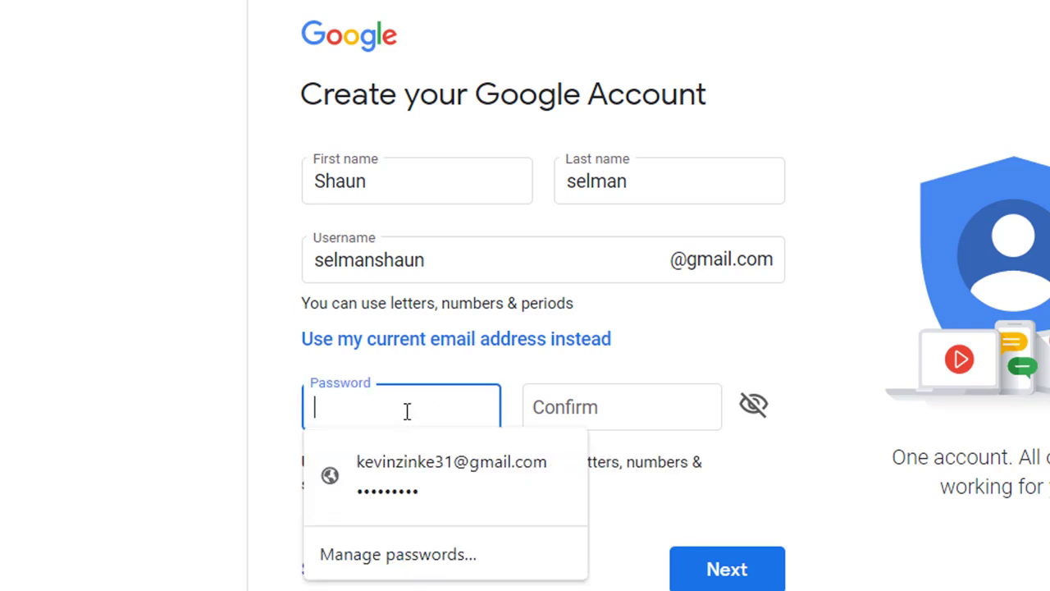
type("••••••")
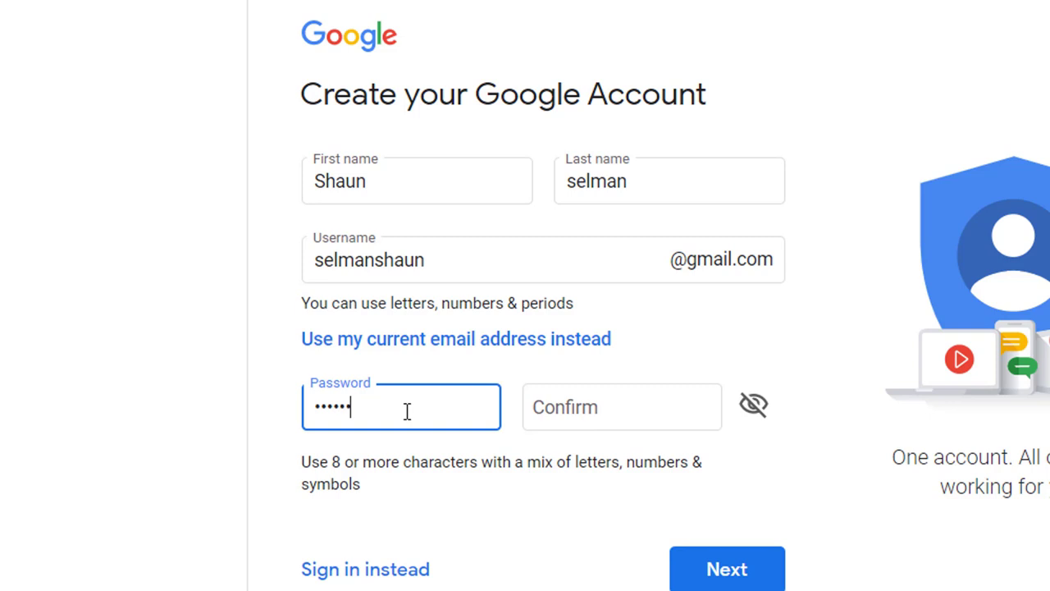
type("•••")
left_click(644, 413)
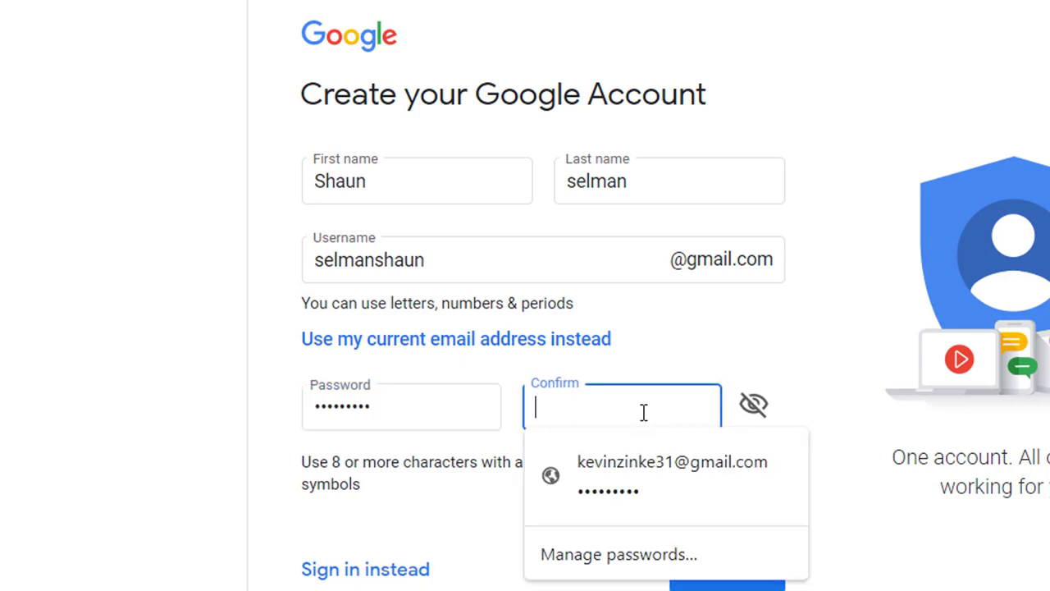
type("••••••")
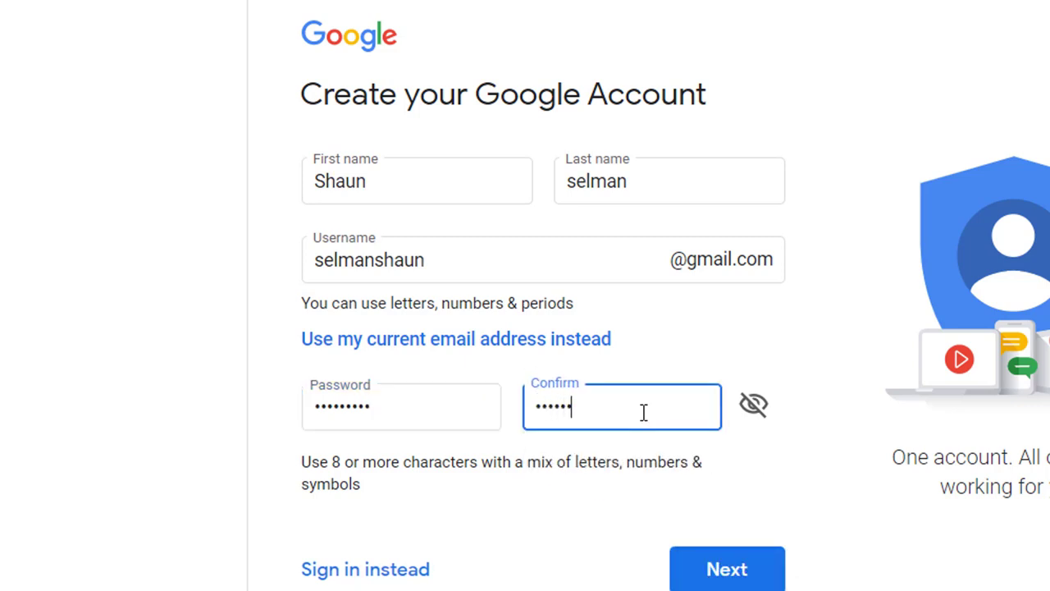
type("•••")
left_click(721, 575)
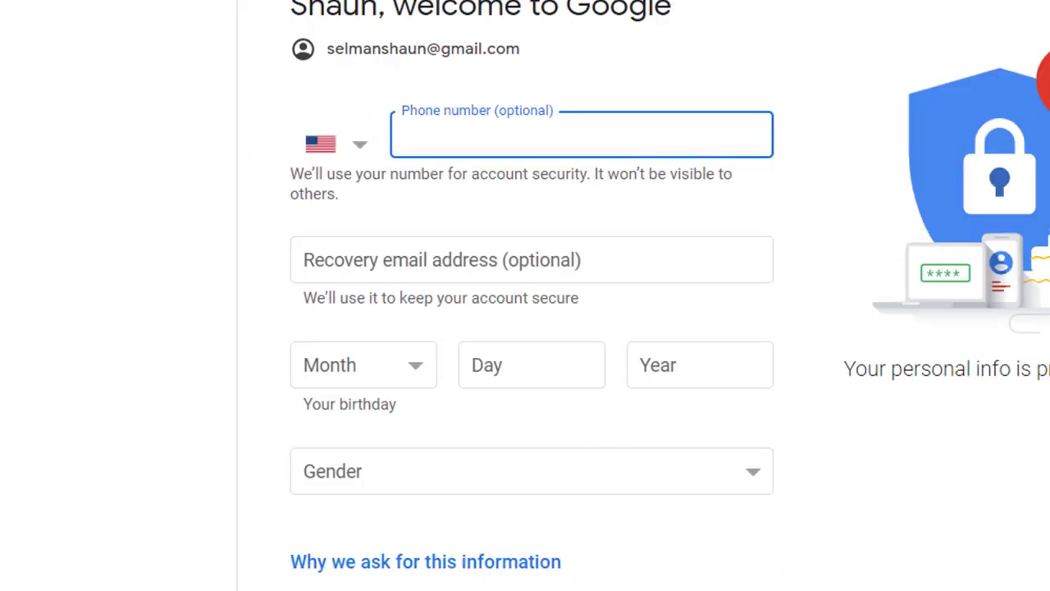
- Fill in the saved recovery email address and leave the phone number blank
left_click(410, 63)
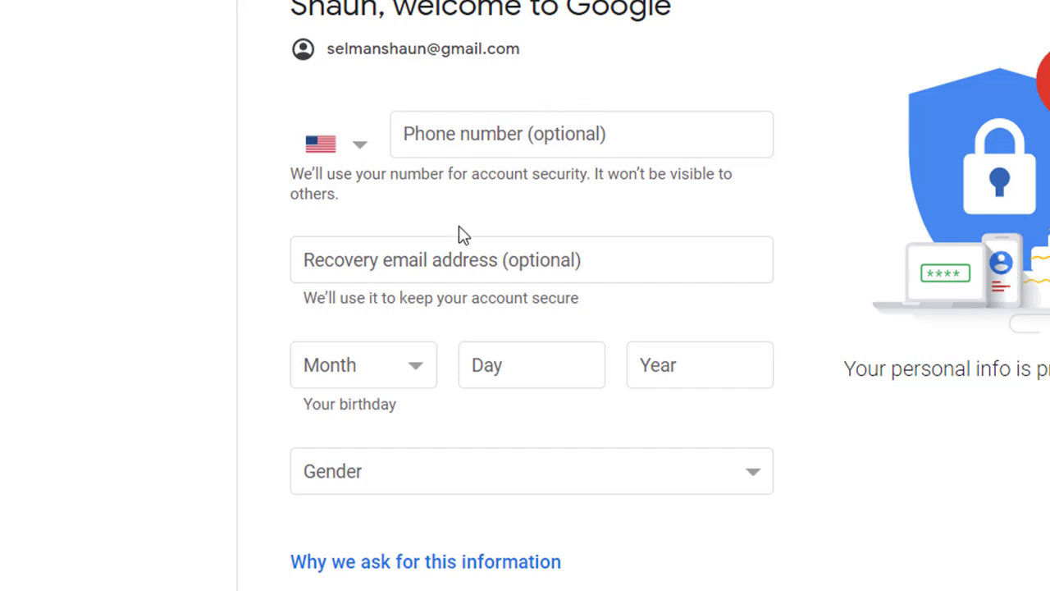
left_click(427, 264)
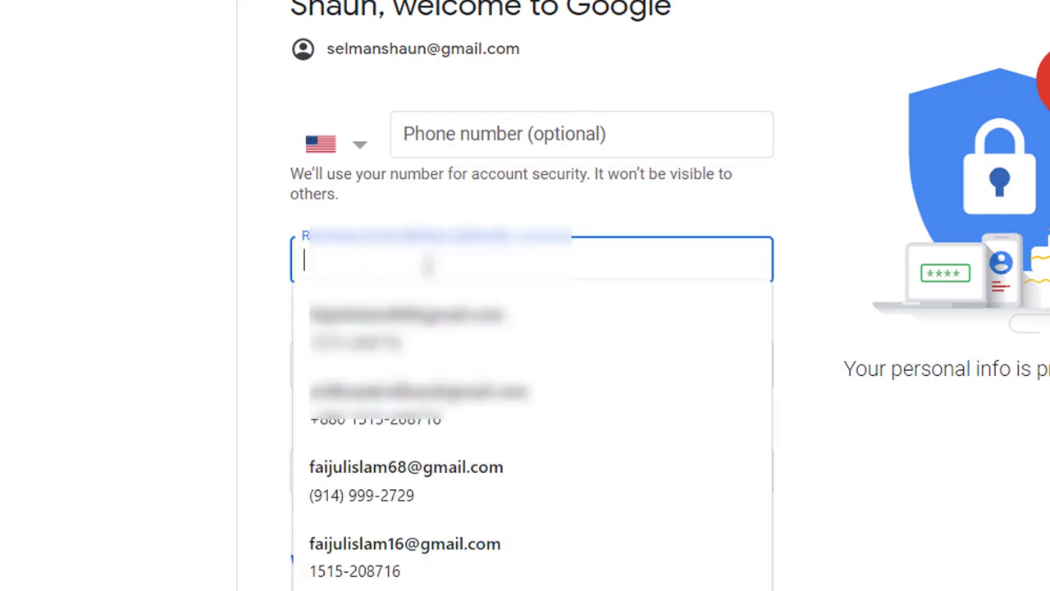
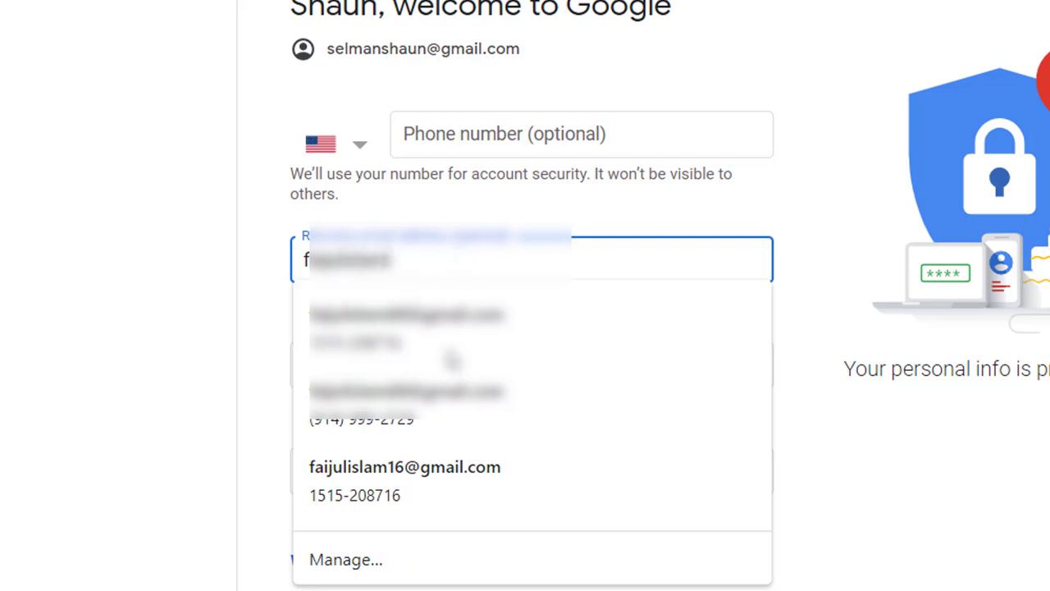
left_click(406, 450)
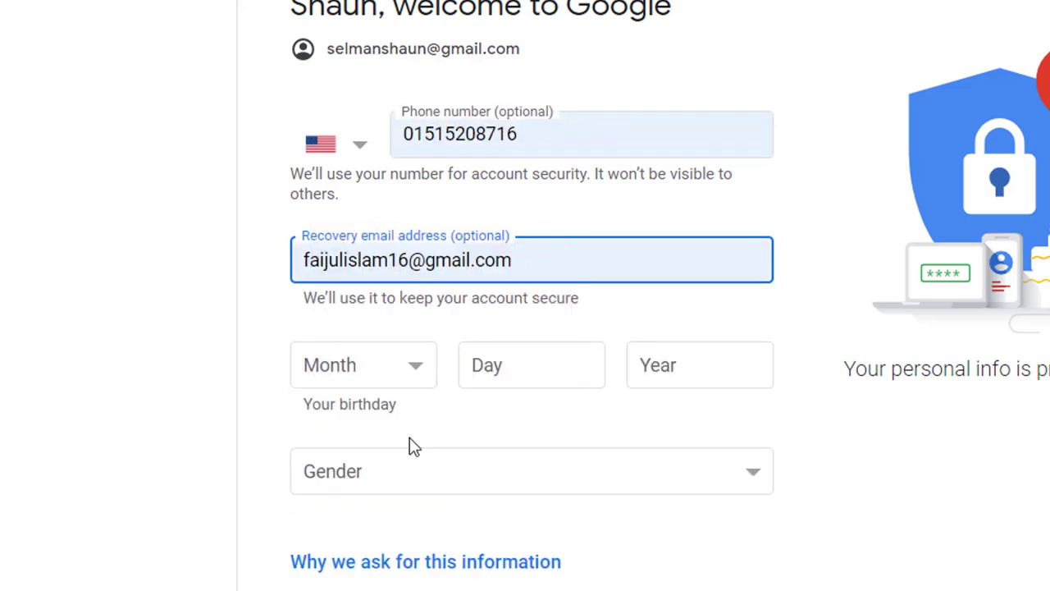
double_click(551, 124)
key("BackSpace")
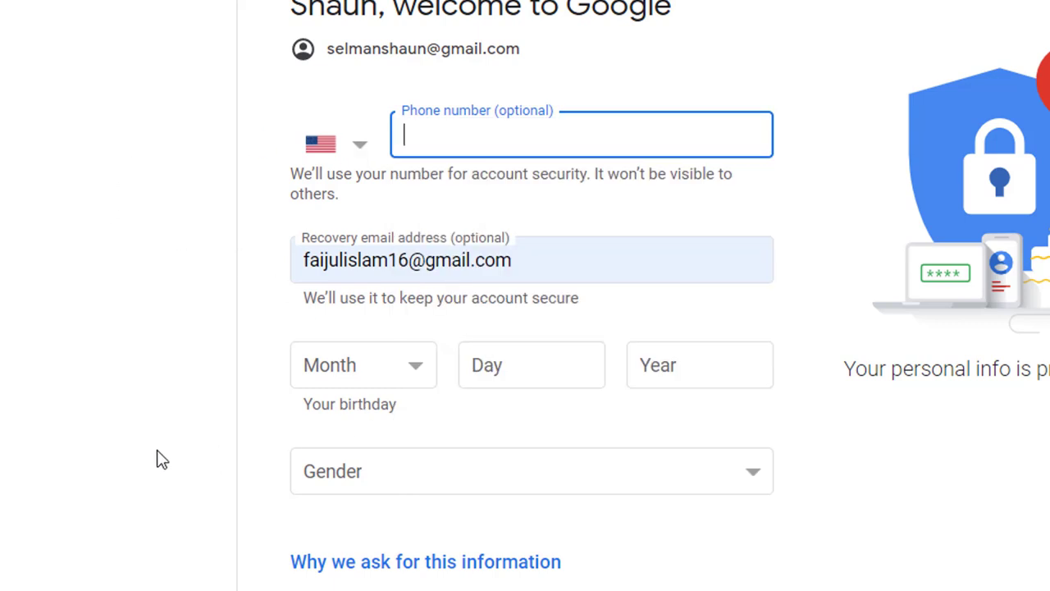
- Set the birthday to April 20, 1975 and gender to Male, then submit
left_click(414, 365)
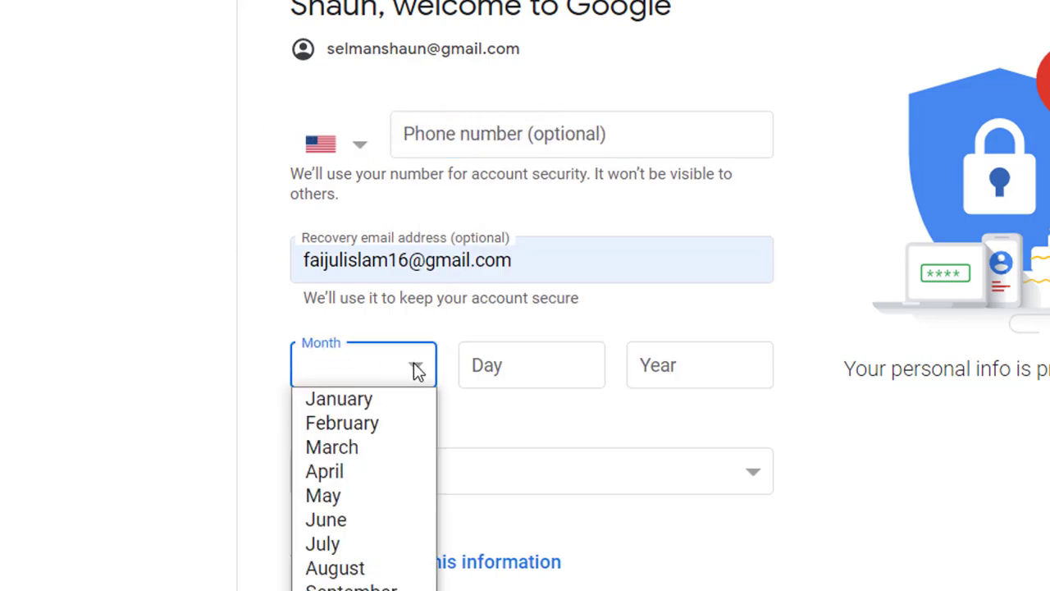
left_click(349, 312)
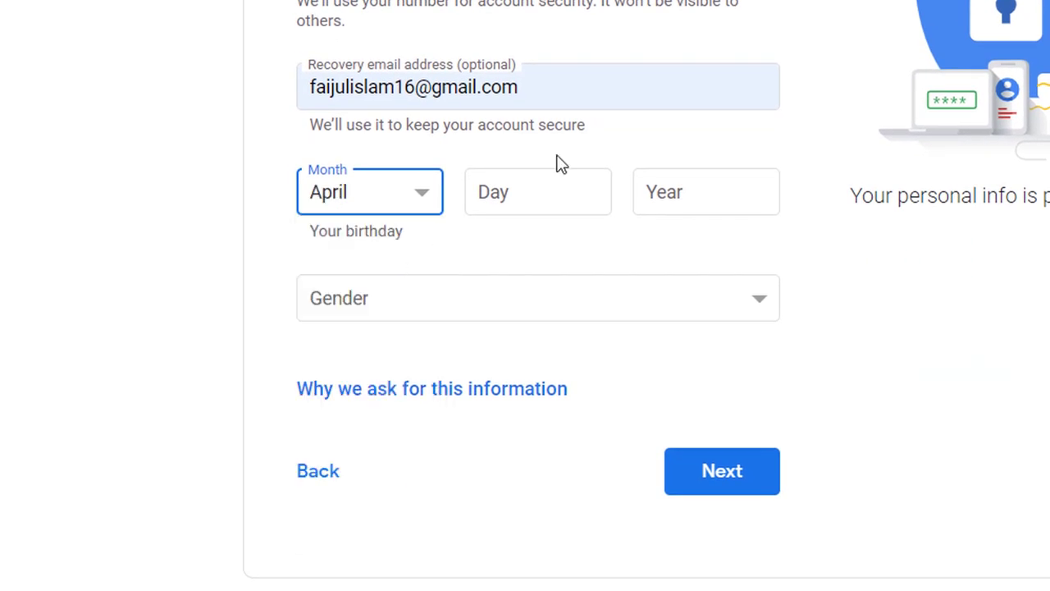
left_click(523, 191)
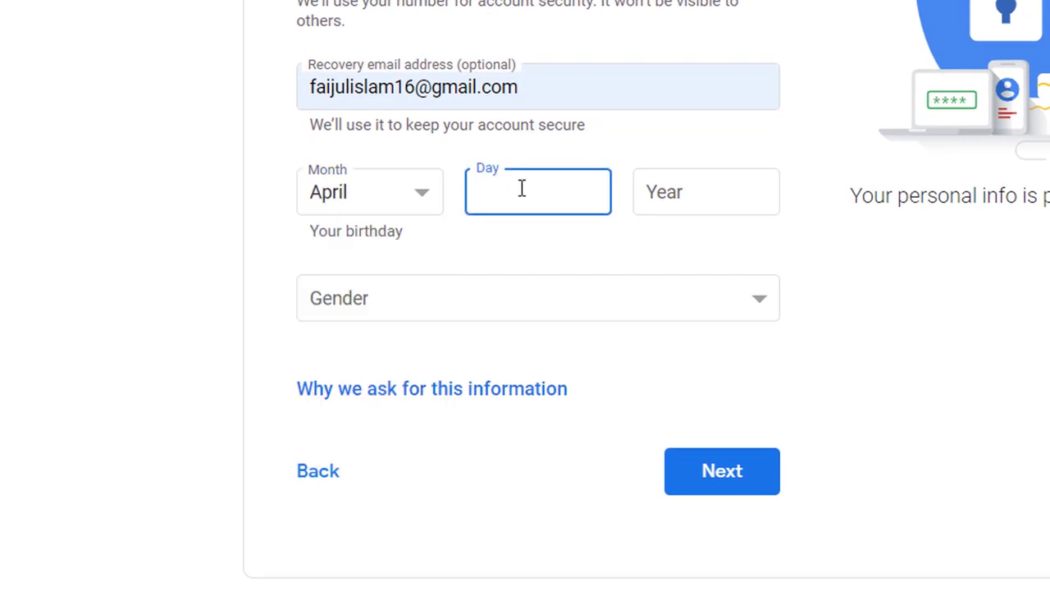
type("20")
left_click(703, 193)
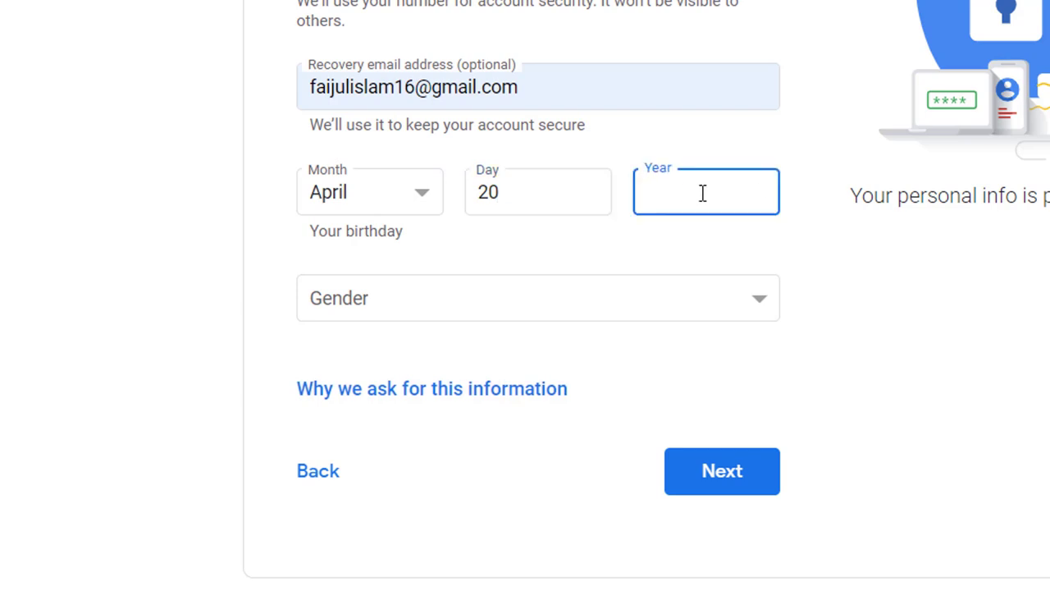
type("1975")
left_click(630, 314)
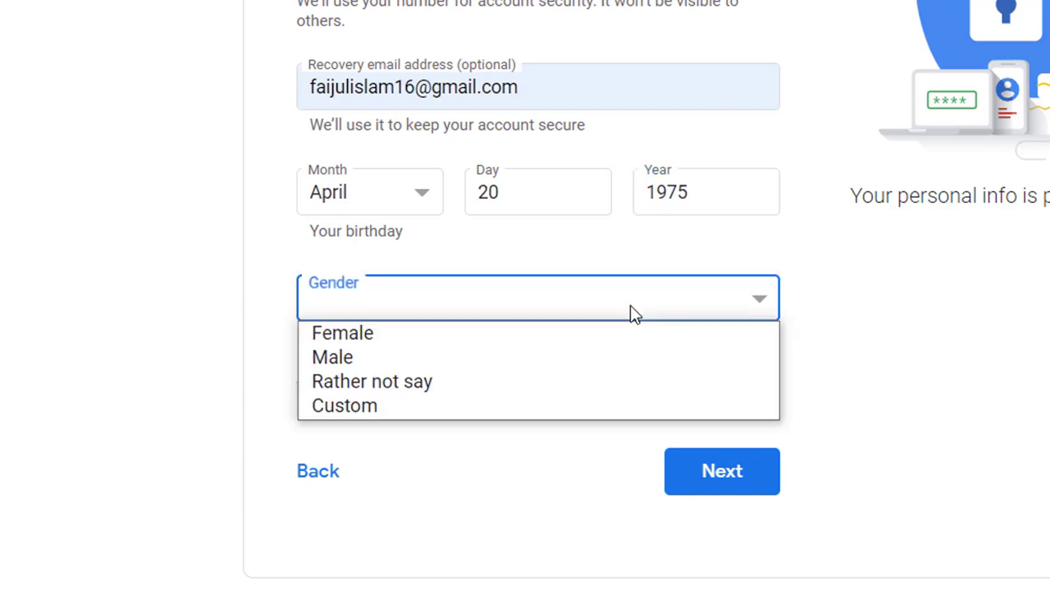
left_click(410, 361)
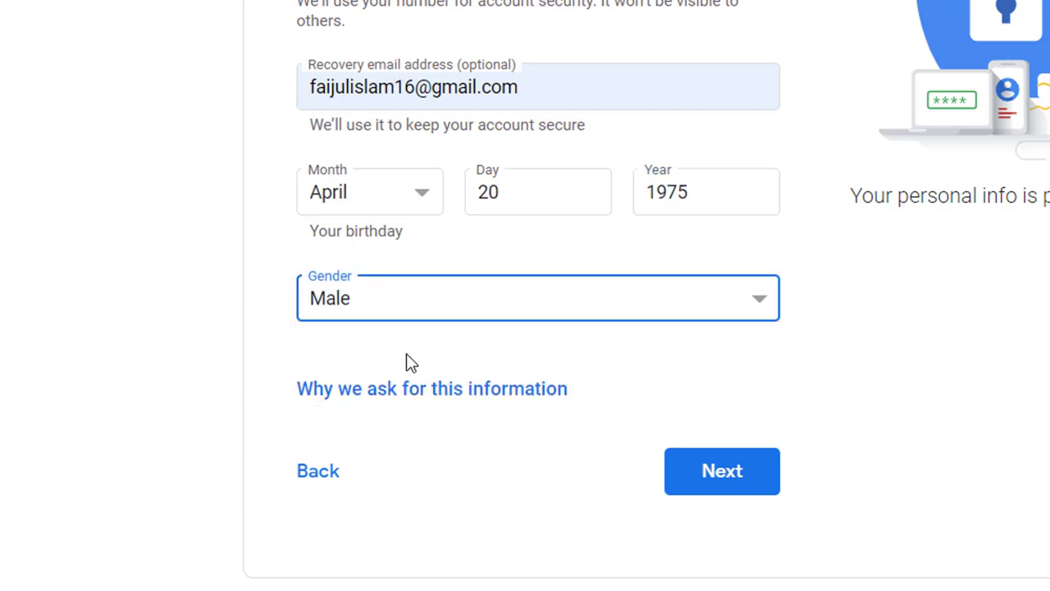
left_click(741, 474)
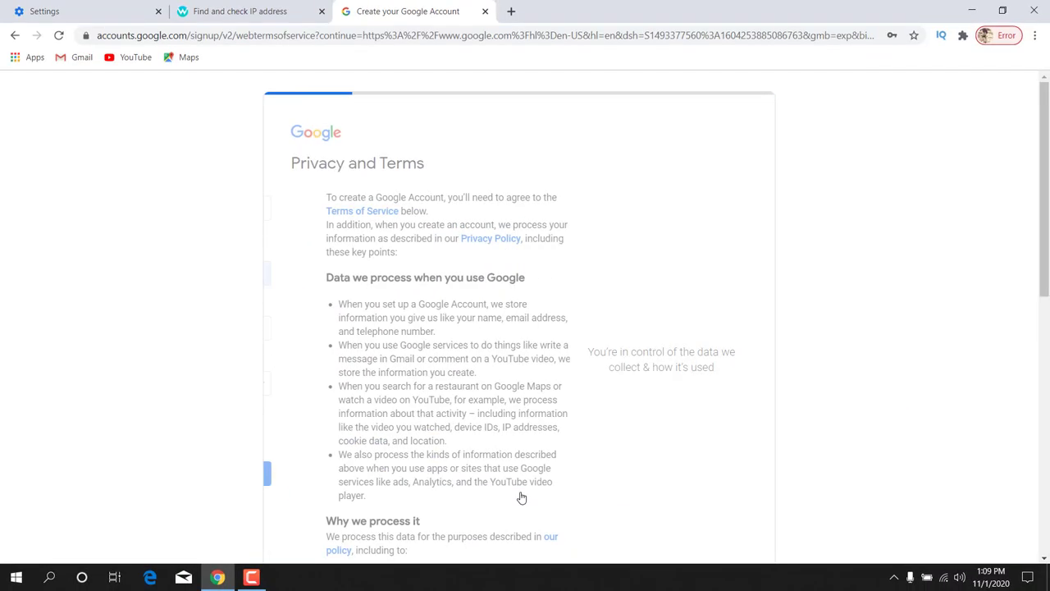
- Scroll through the Privacy and Terms page and accept with I agree
left_click_drag(289, 160, 437, 162)
scroll(359, 304, "down", 5)
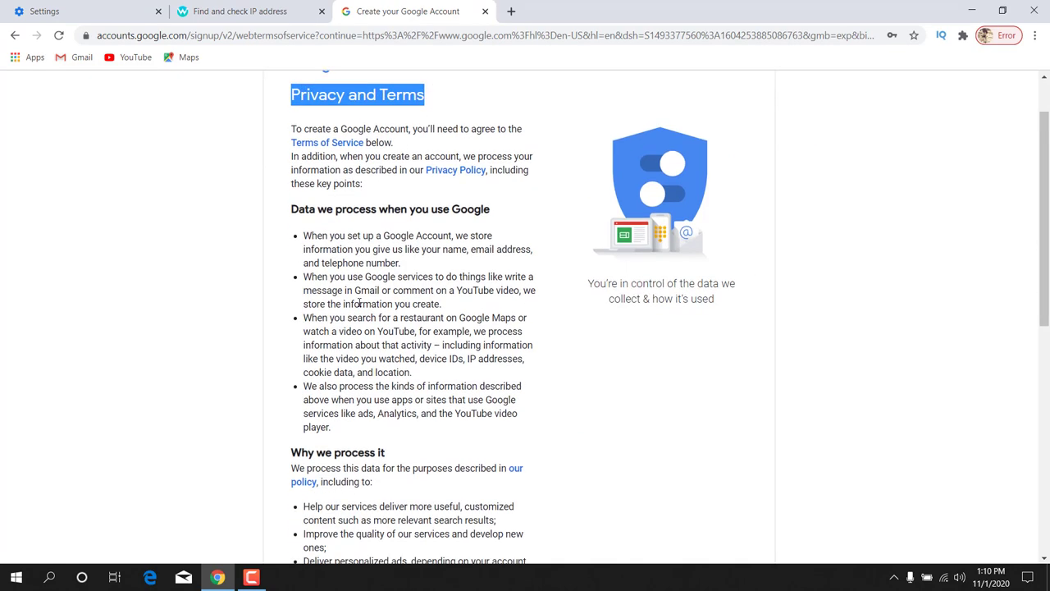
scroll(359, 304, "down", 4)
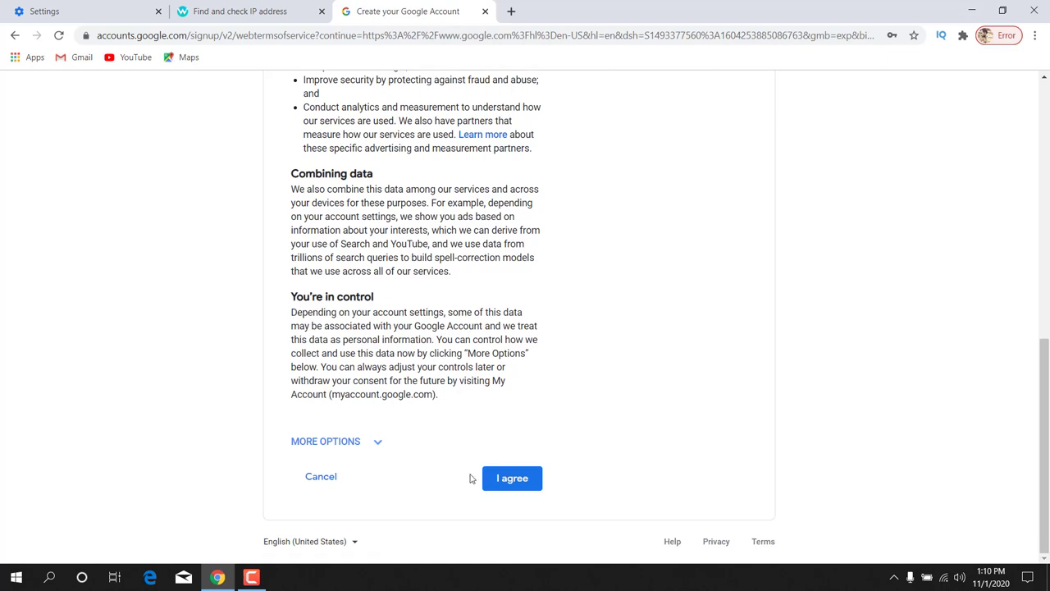
left_click(507, 479)
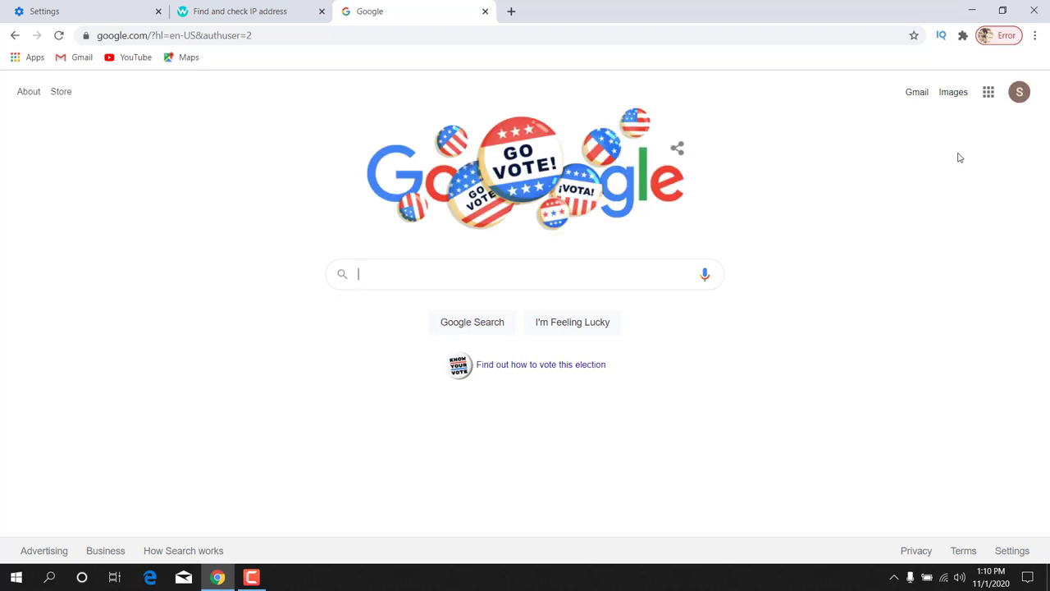
- Open the profile avatar popup and highlight the new account's email address
left_click(1020, 94)
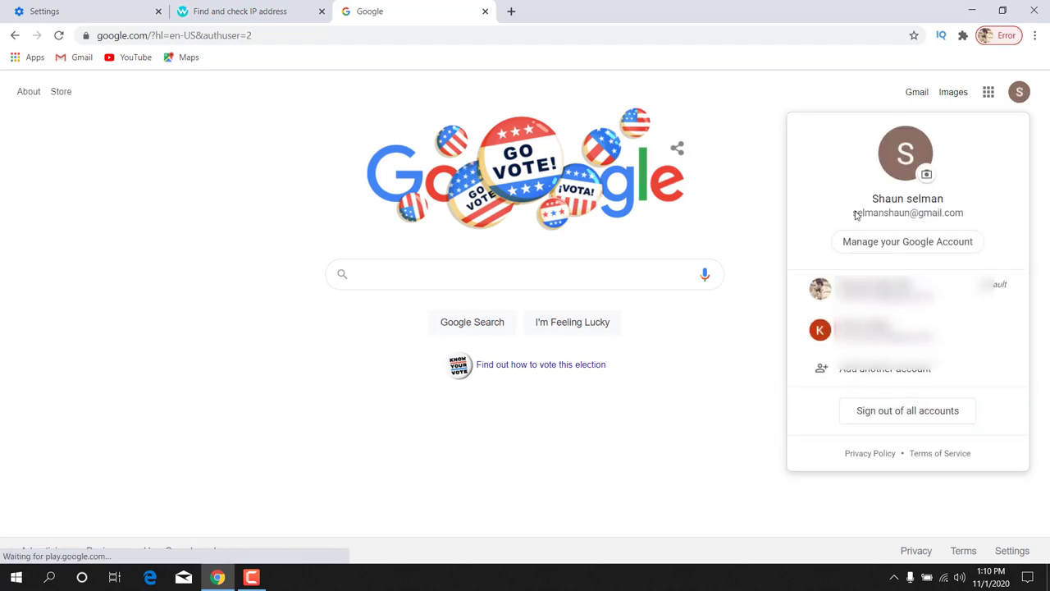
left_click_drag(853, 214, 966, 219)
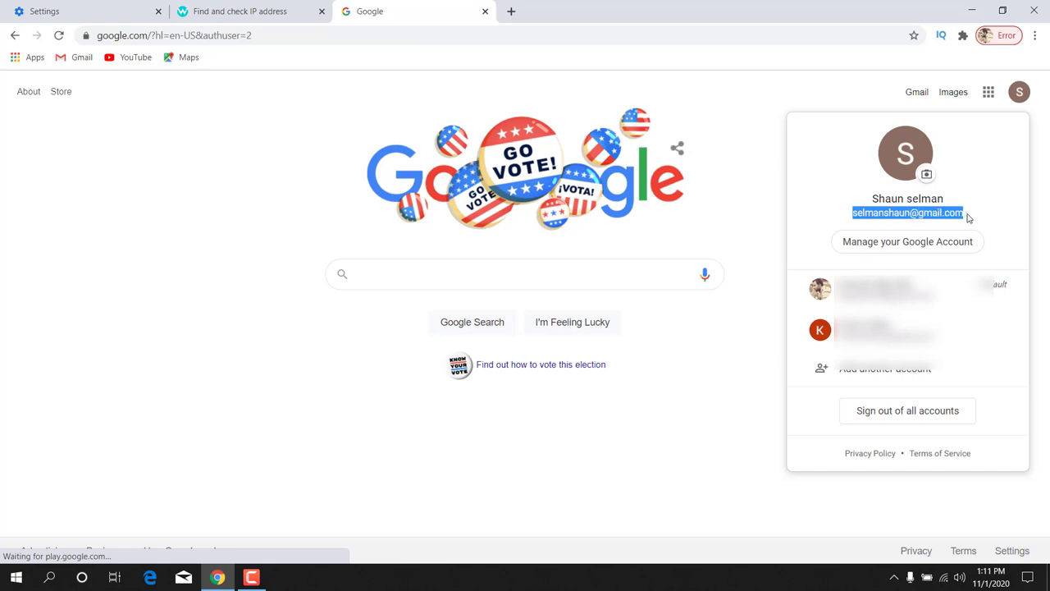